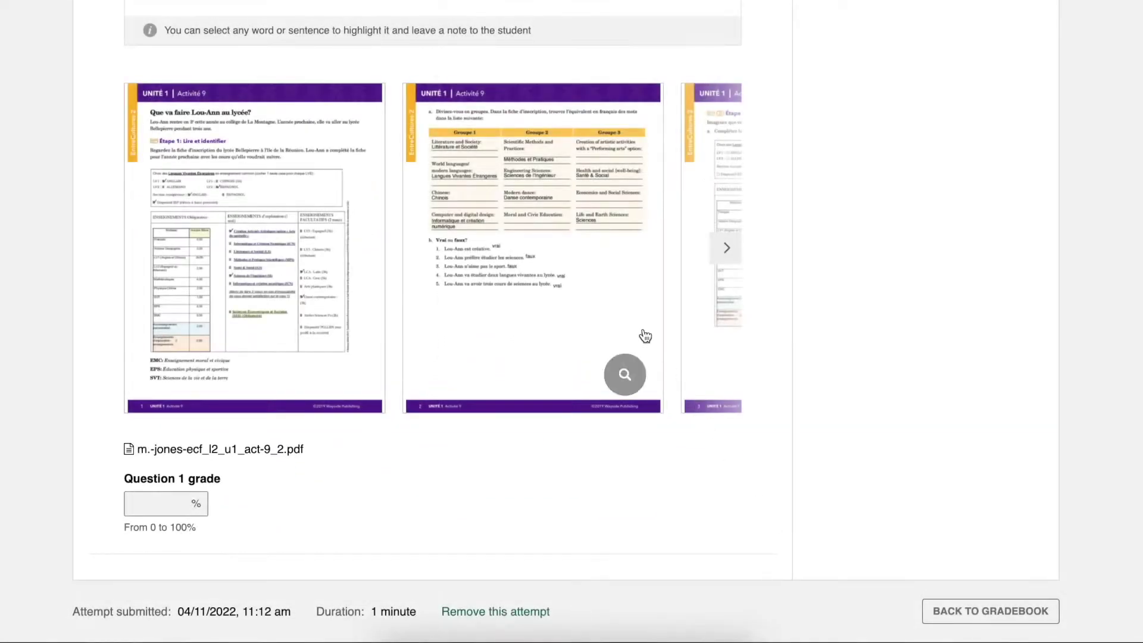
View worksheet pages 2 and 4 enlarged, moving the thumbnail carousel to page 4
click(611, 266)
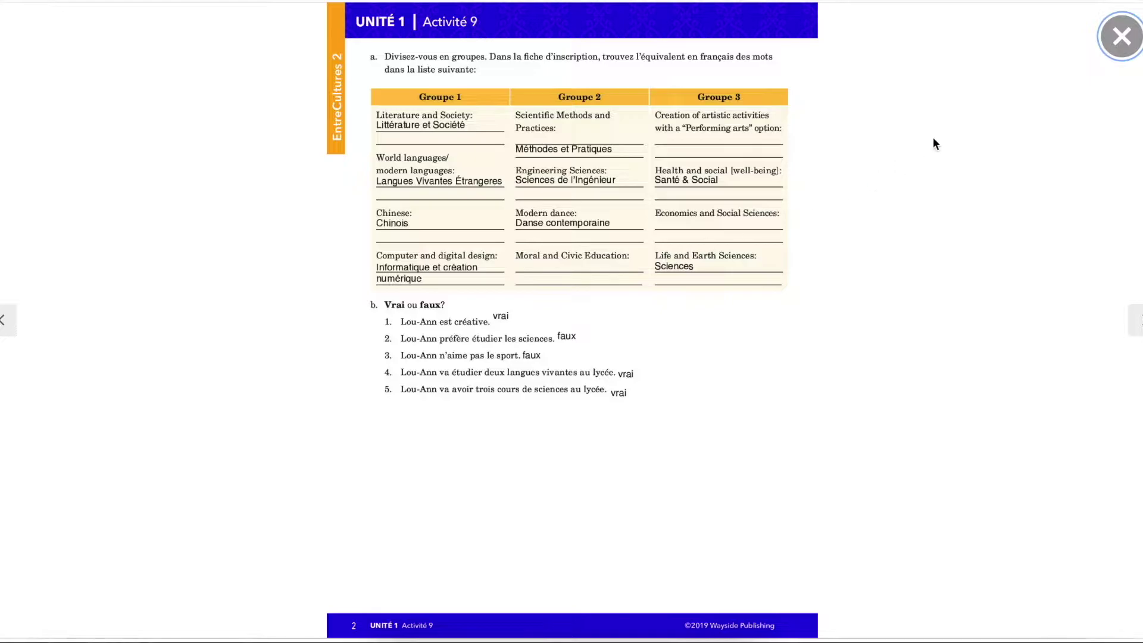
click(1119, 42)
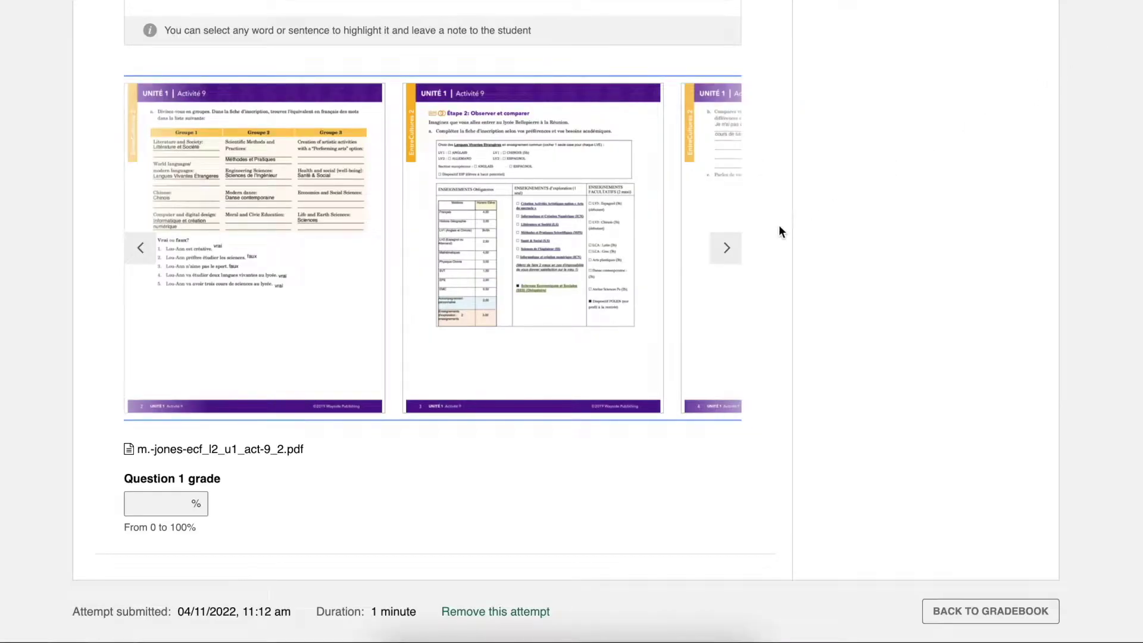
click(738, 255)
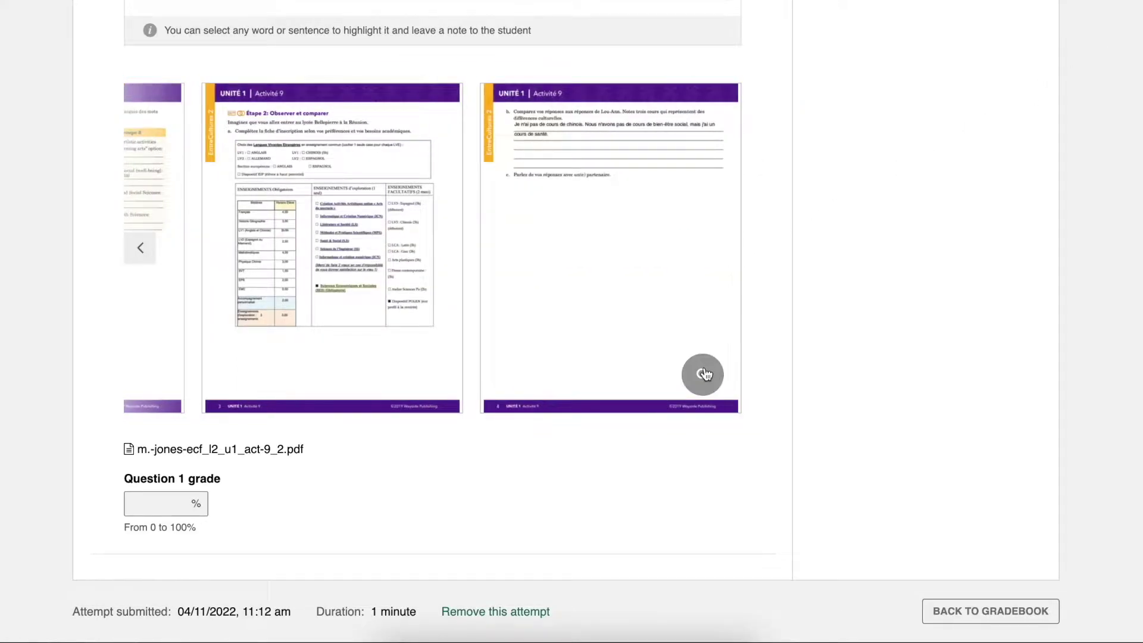
click(704, 374)
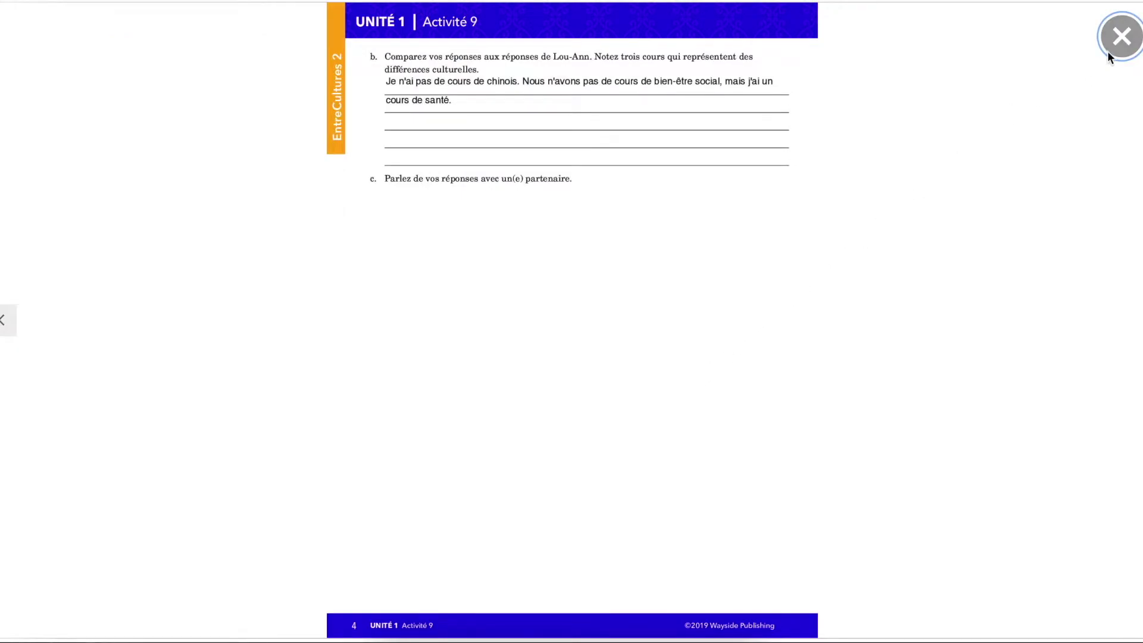
click(1115, 43)
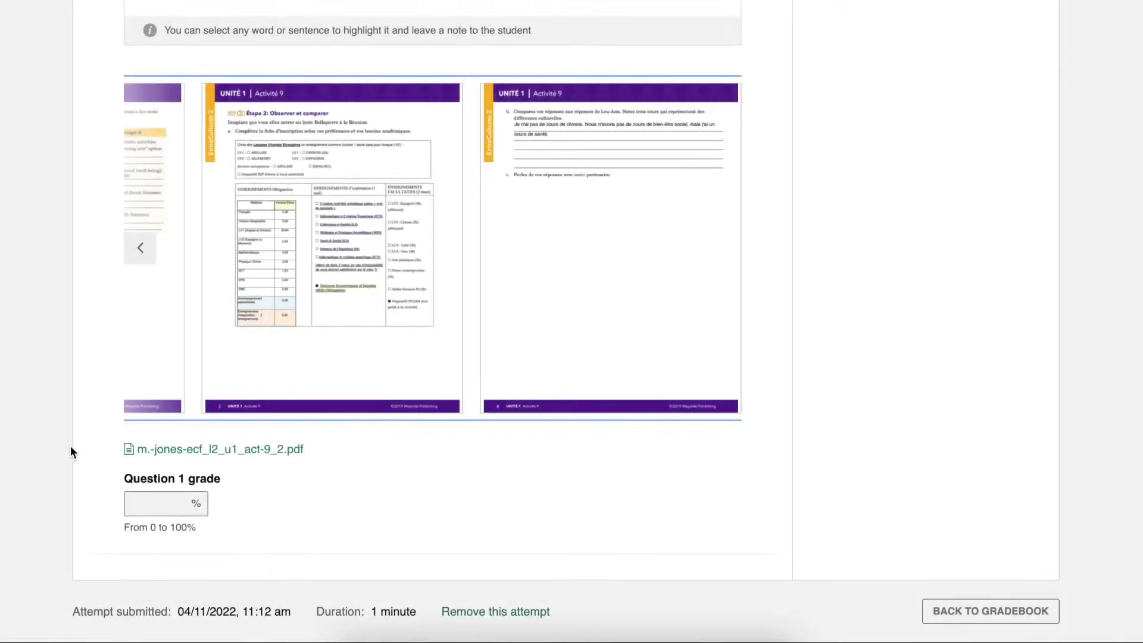
Open the student's uploaded worksheet PDF in Chrome's viewer and download a copy
click(208, 453)
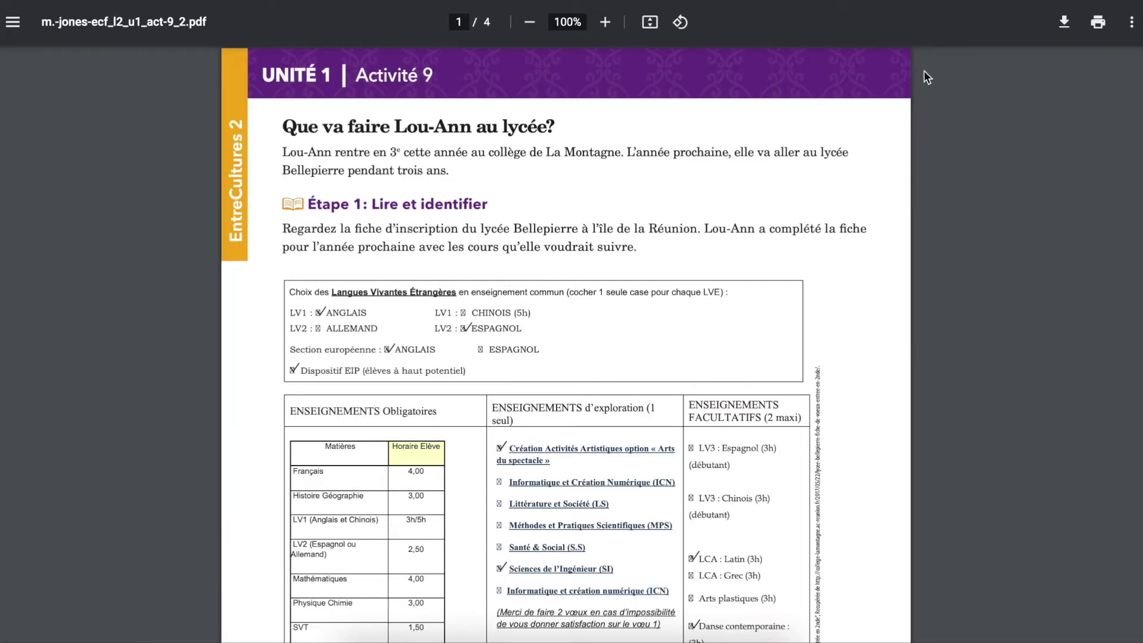
click(1062, 22)
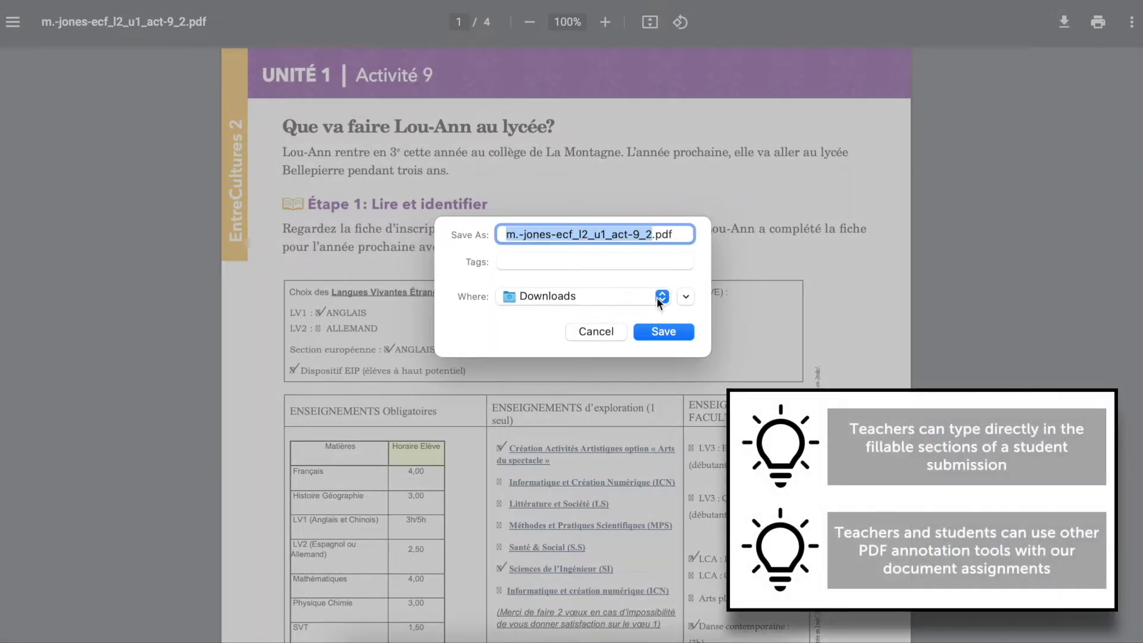
scroll(940, 366, down, 10)
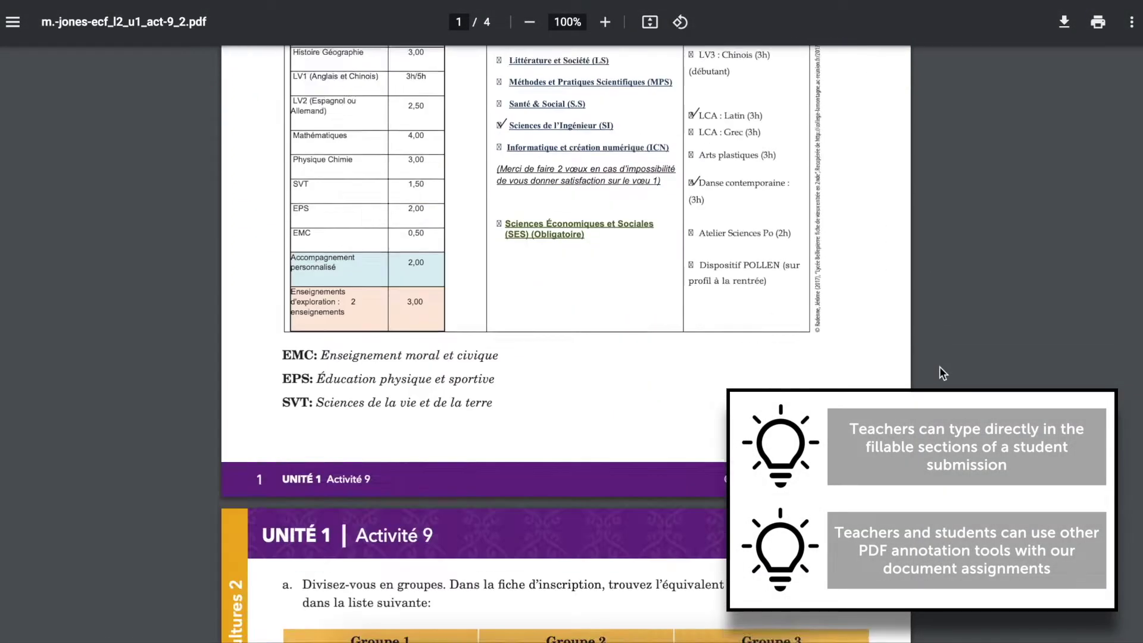
scroll(940, 366, down, 3)
scroll(939, 367, down, 4)
scroll(940, 367, down, 3)
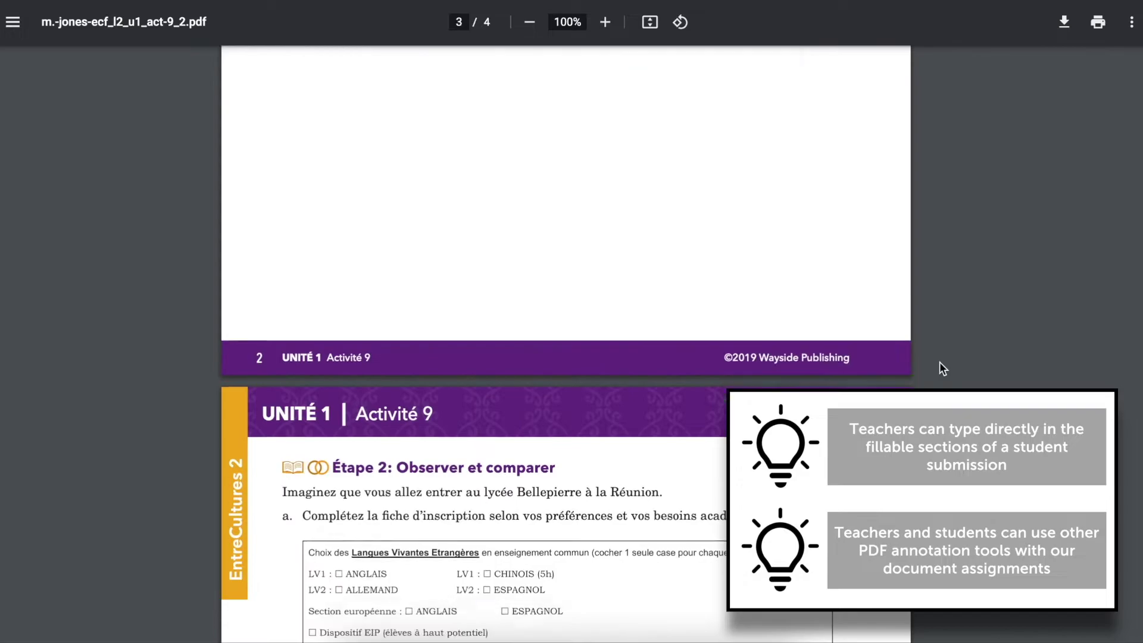
scroll(940, 366, down, 5)
scroll(940, 362, down, 4)
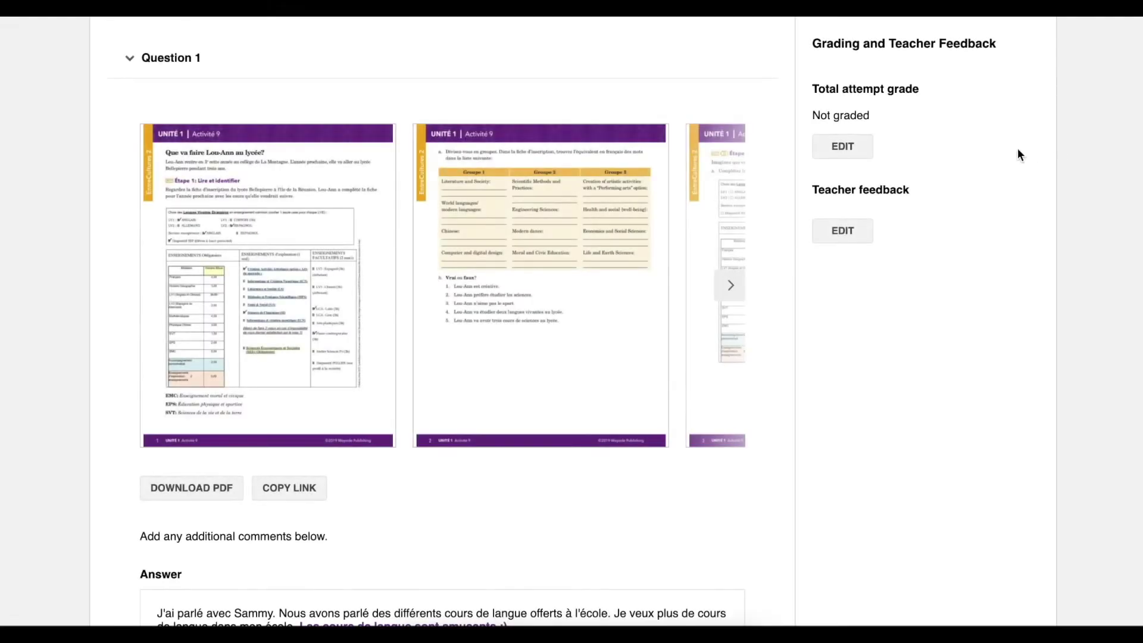
Enter 100 in the total attempt grade % field and save it
click(848, 144)
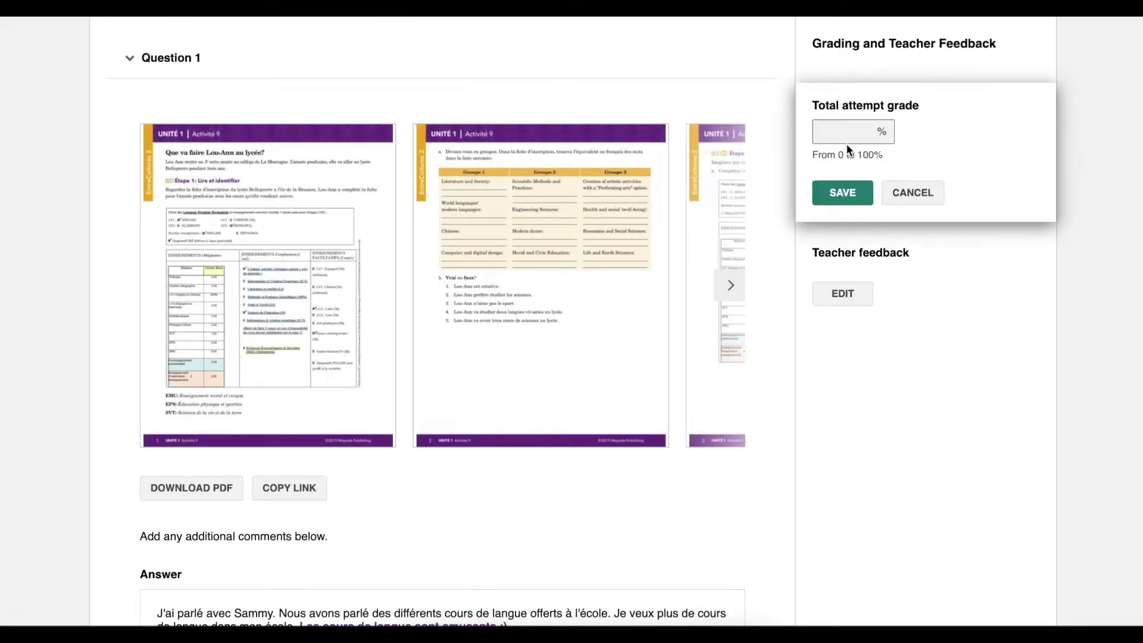
click(841, 137)
text(100)
click(842, 192)
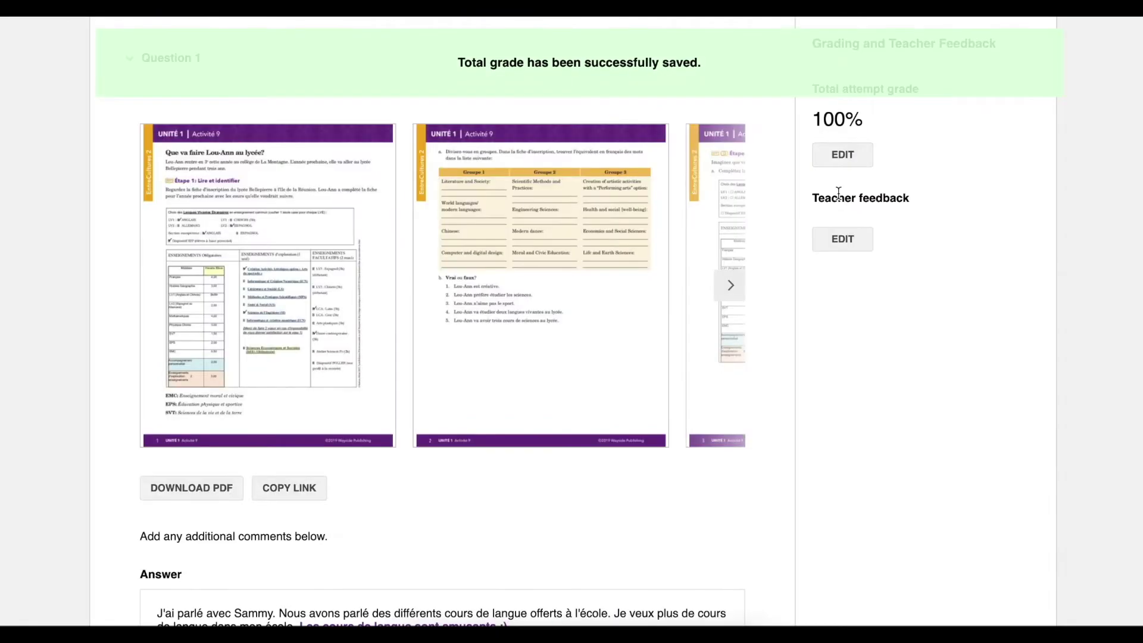
click(840, 236)
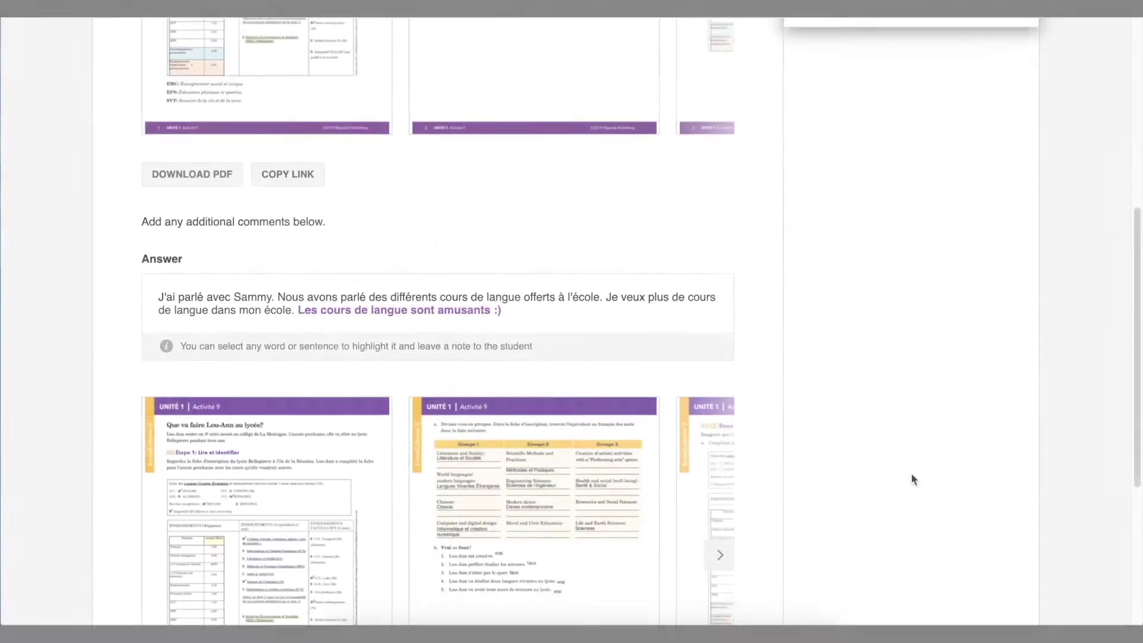
scroll(911, 475, down, 2)
scroll(910, 477, down, 1)
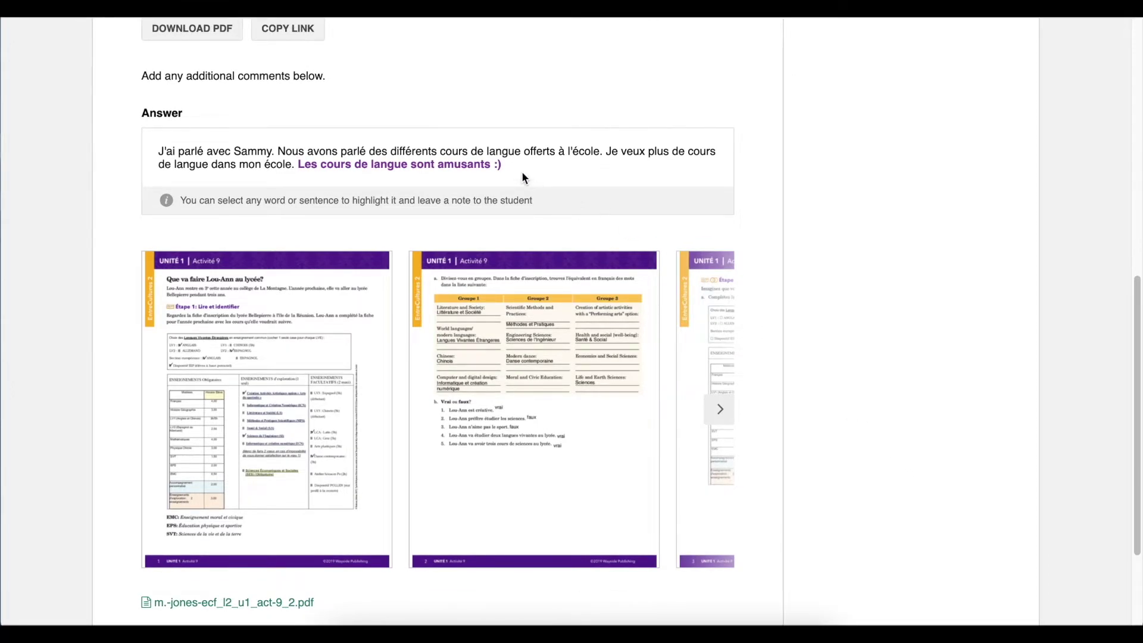
Highlight 'Les cours de langue sont amusants :)' in teal and begin a note on it
drag(298, 165, 494, 169)
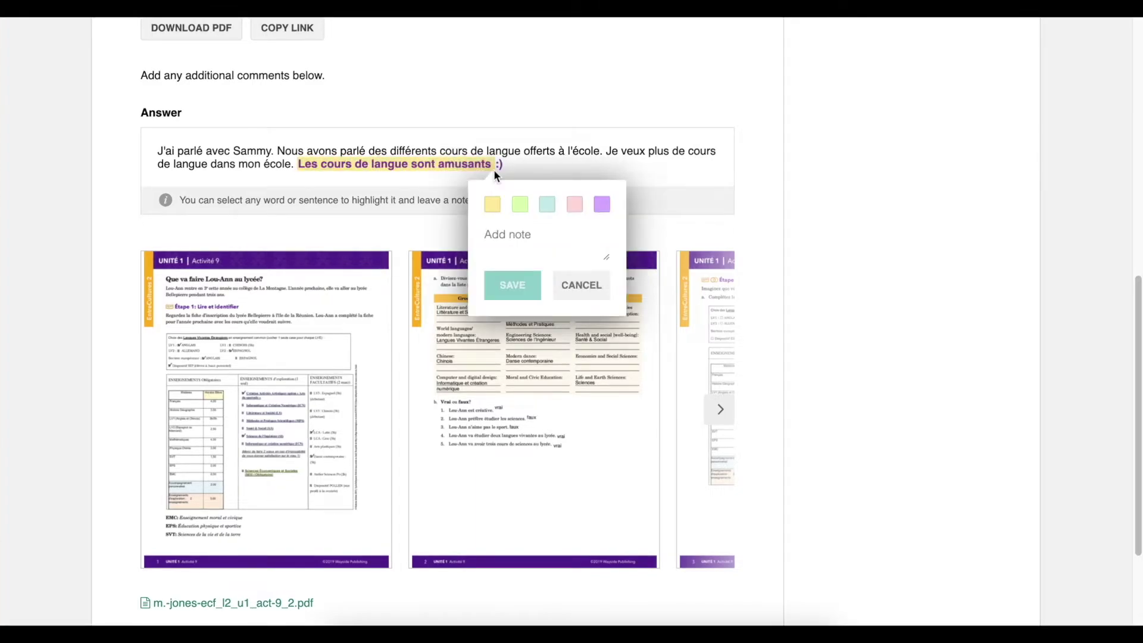
click(547, 213)
click(528, 240)
text(I agree)
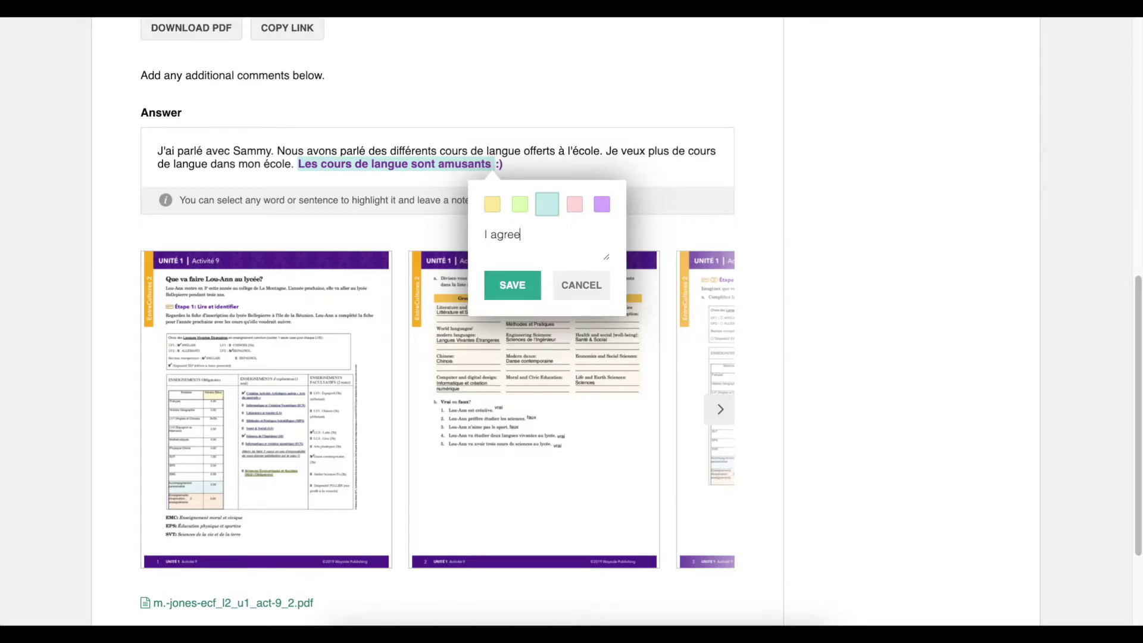